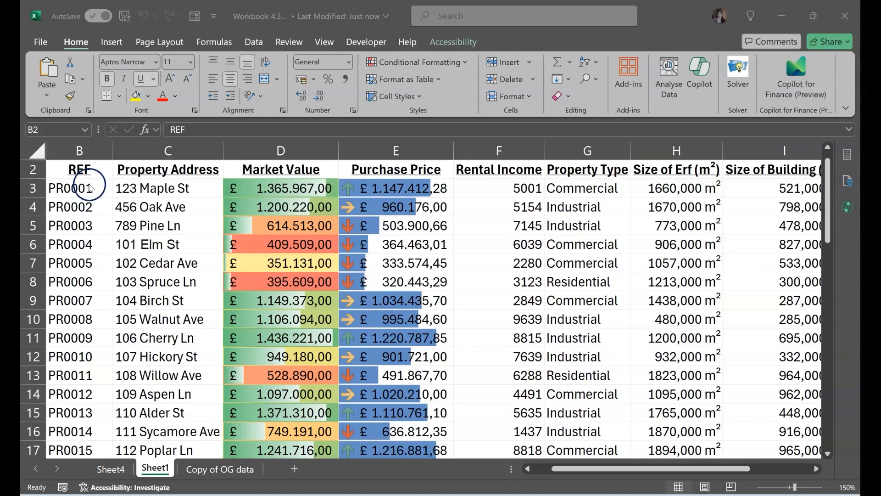
# - Create a PivotTable from the whole property data range B2:J52 on a new worksheet
pyautogui.click(597, 147)
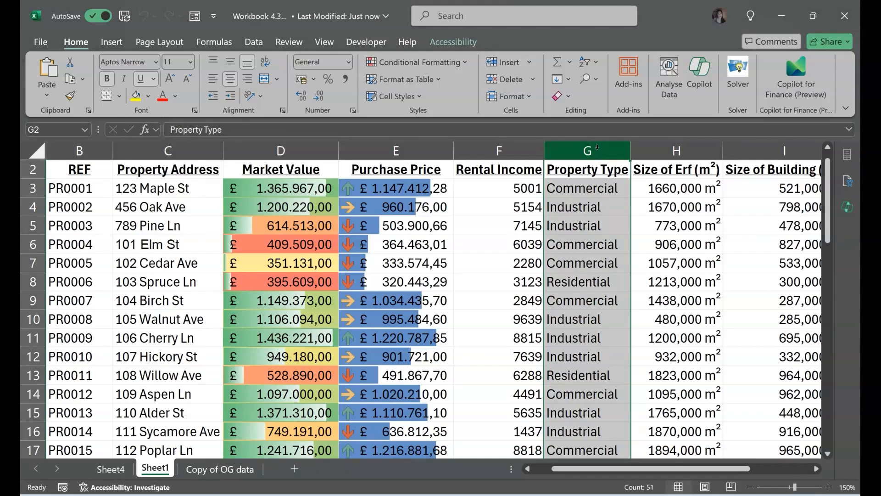
pyautogui.click(595, 172)
pyautogui.hotkey('ctrl', 'a')
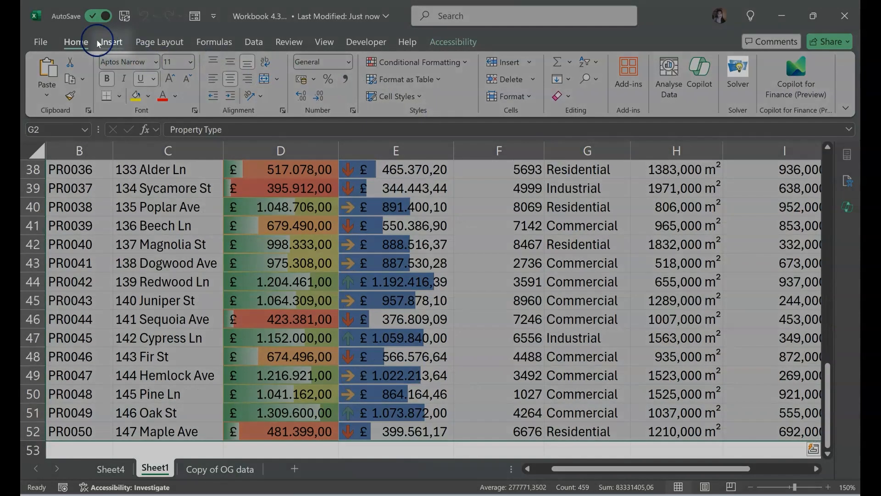
pyautogui.click(111, 42)
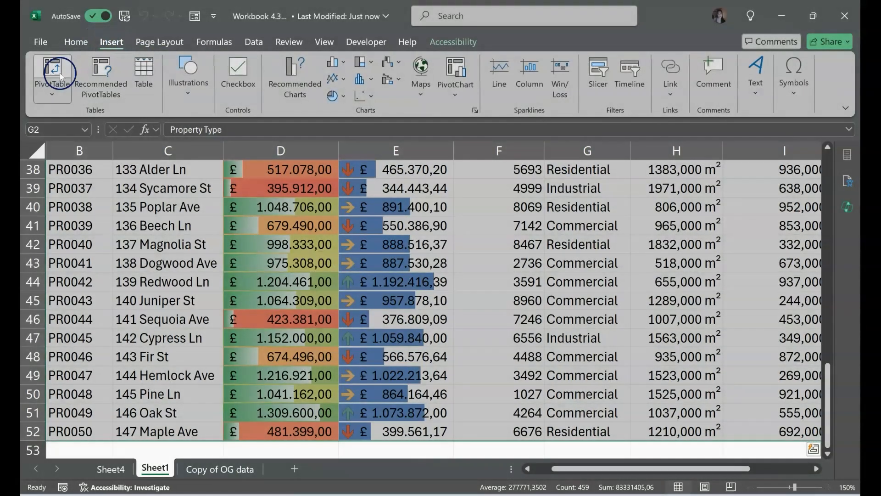
pyautogui.click(58, 73)
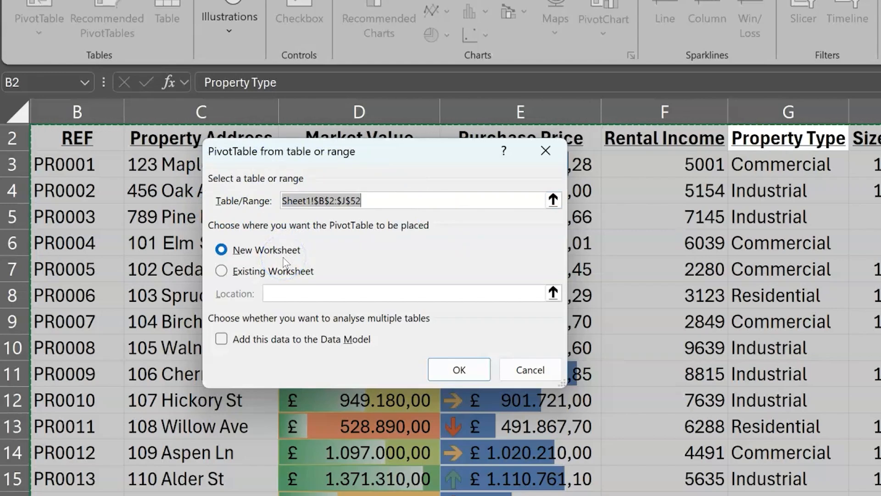
pyautogui.click(459, 368)
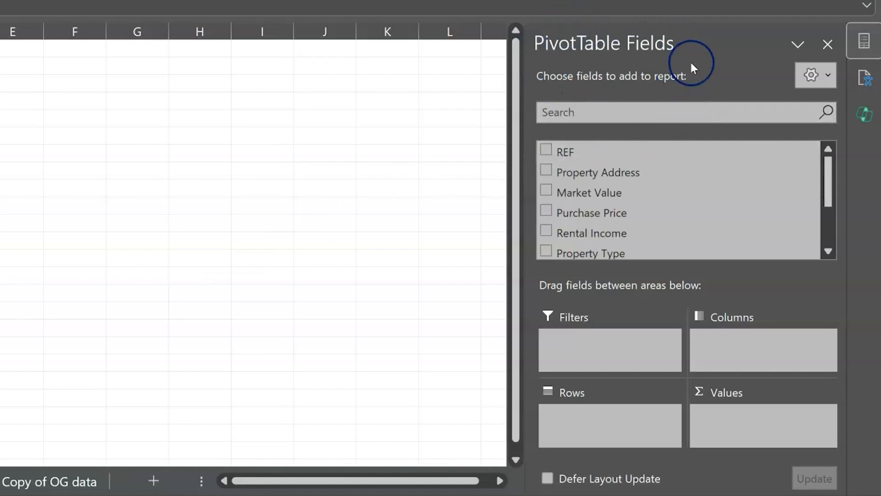
# - Search the PivotTable field list for "Property" and clear the search again
pyautogui.click(684, 107)
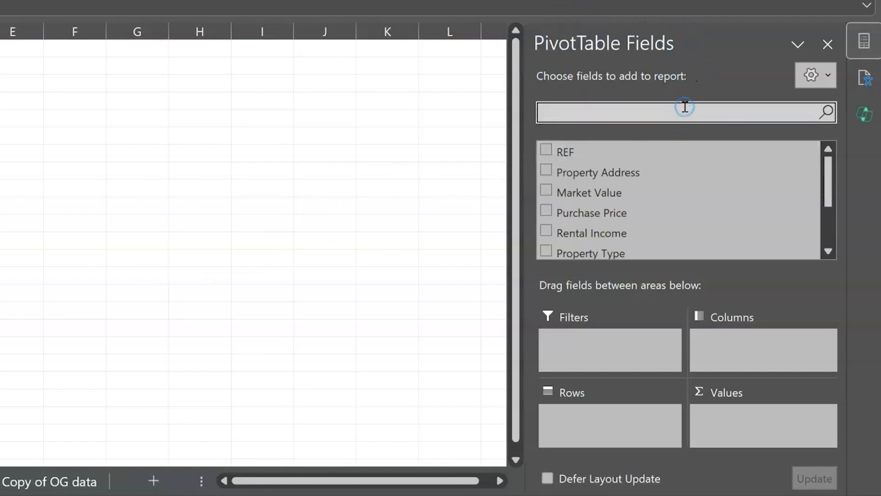
pyautogui.write('Property')
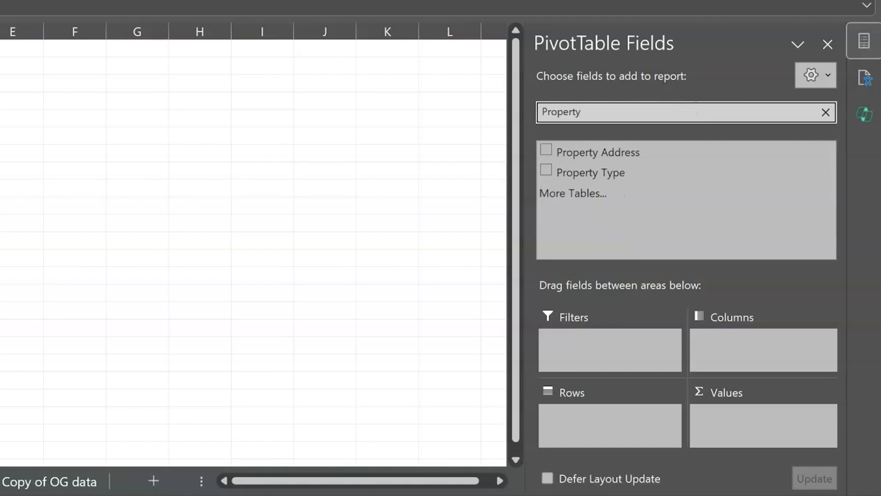
pyautogui.press('BackSpace')
pyautogui.press('BackSpace')
pyautogui.press('BackSpace')
pyautogui.press('BackSpace')
pyautogui.press('BackSpace')
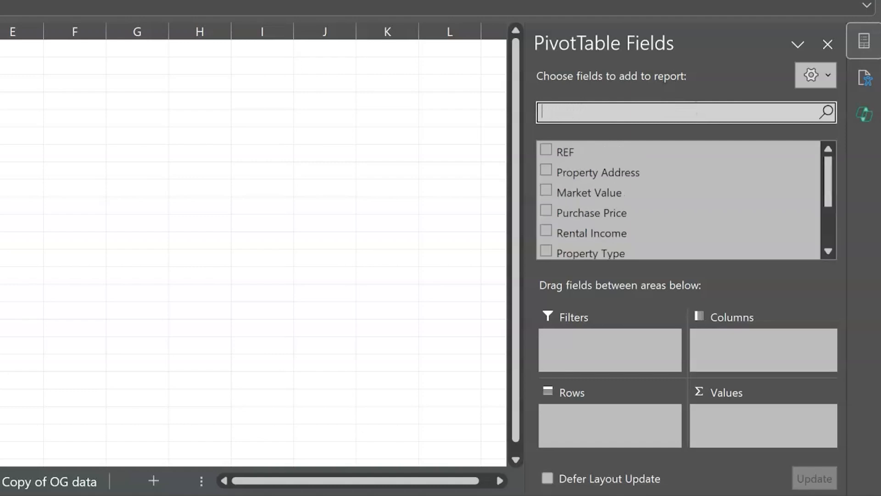
# - Add the Property Type field to the PivotTable's rows
pyautogui.click(839, 495)
pyautogui.click(838, 495)
pyautogui.click(839, 495)
pyautogui.click(839, 495)
pyautogui.click(839, 495)
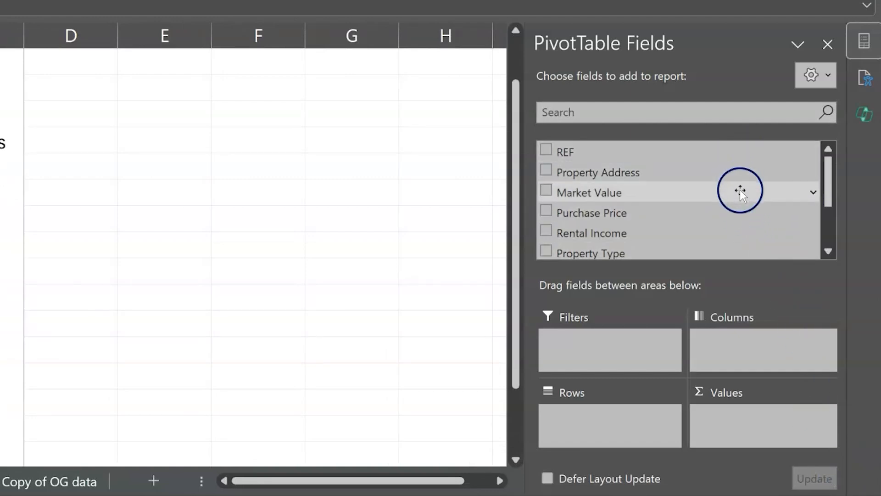
pyautogui.moveTo(829, 190); pyautogui.dragTo(836, 257)
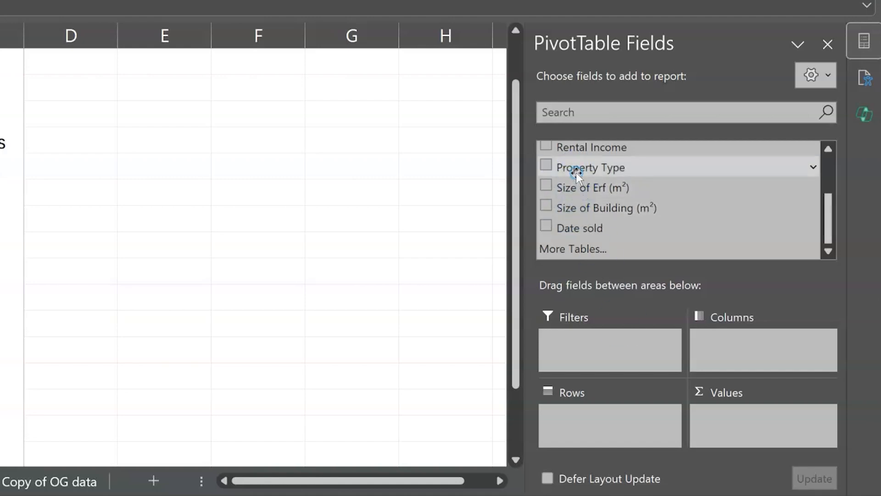
pyautogui.moveTo(576, 172); pyautogui.dragTo(644, 427)
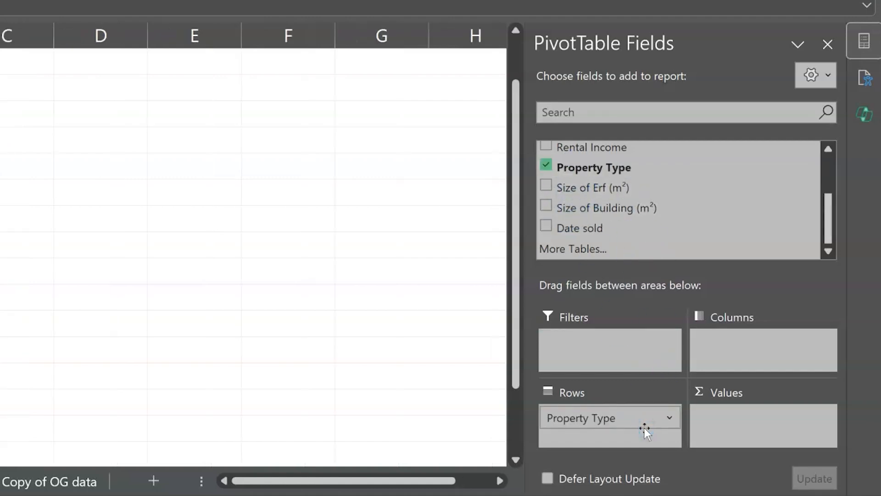
# - Add Property Address to the PivotTable's values and review the count for each property type and the grand total
pyautogui.click(828, 148)
pyautogui.click(828, 149)
pyautogui.click(828, 148)
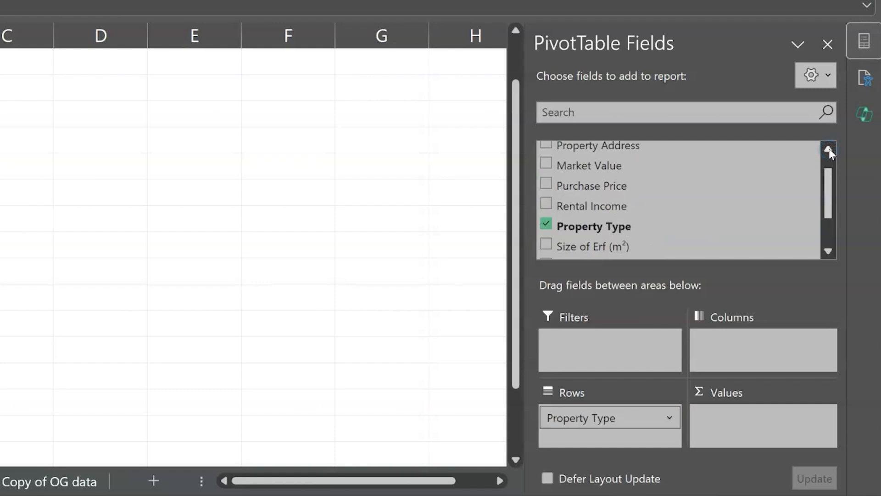
pyautogui.moveTo(636, 153); pyautogui.dragTo(753, 420)
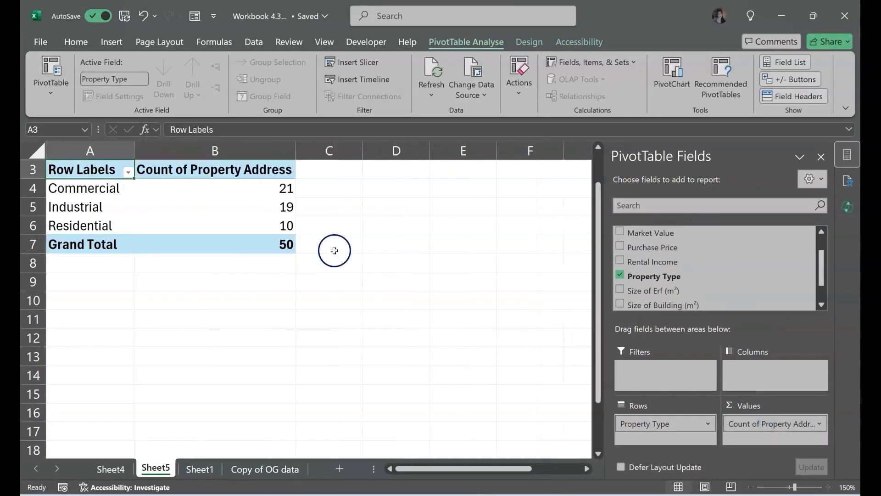
pyautogui.click(234, 190)
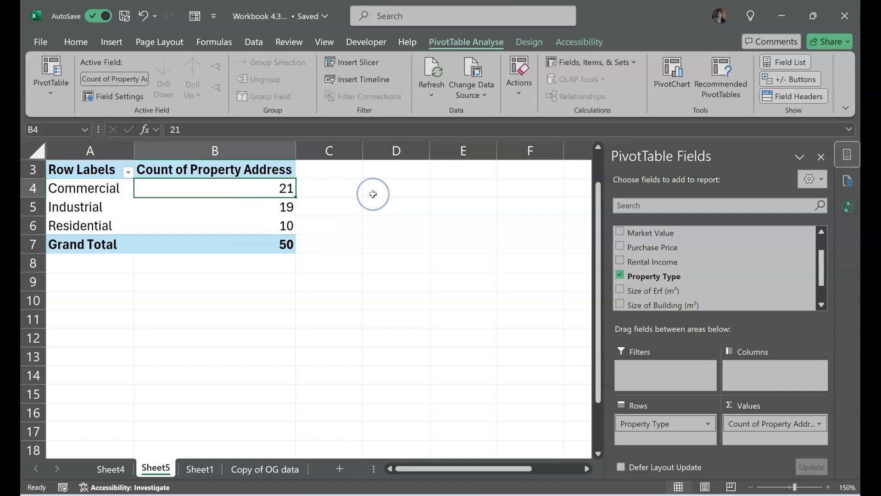
pyautogui.press('Down')
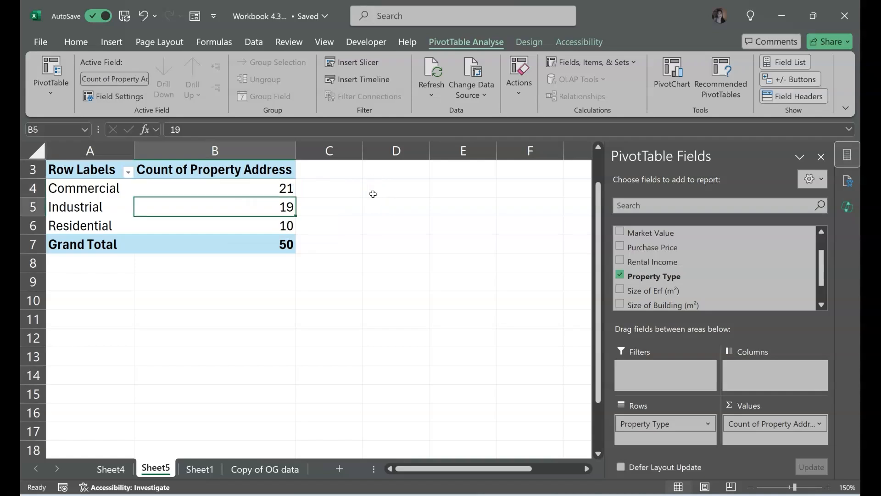
pyautogui.press('Down')
pyautogui.press('Down')
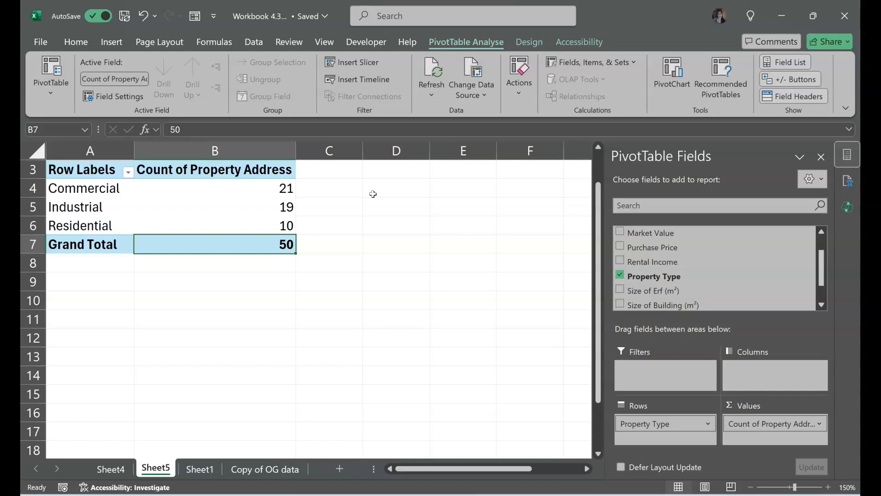
# - On Sheet1, ask Copilot to "Create a pivot table summarising the market value by property type"
pyautogui.click(213, 469)
pyautogui.hscroll(3, 482, 290)
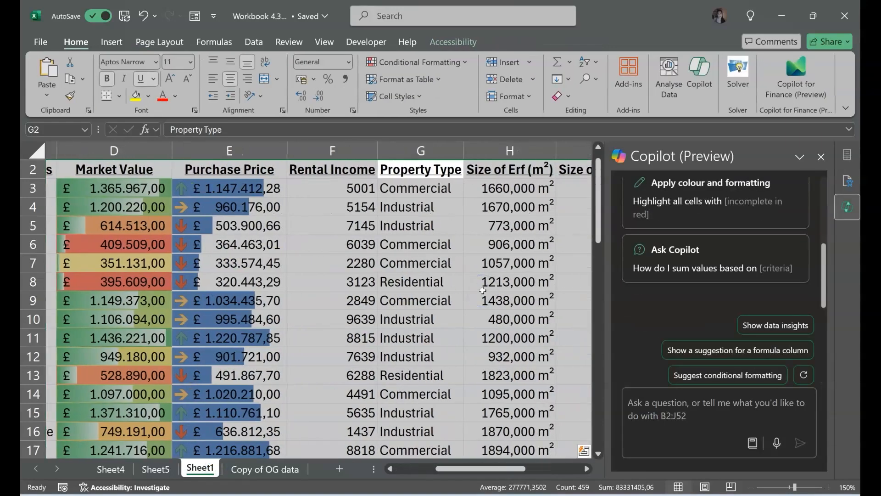
pyautogui.click(671, 398)
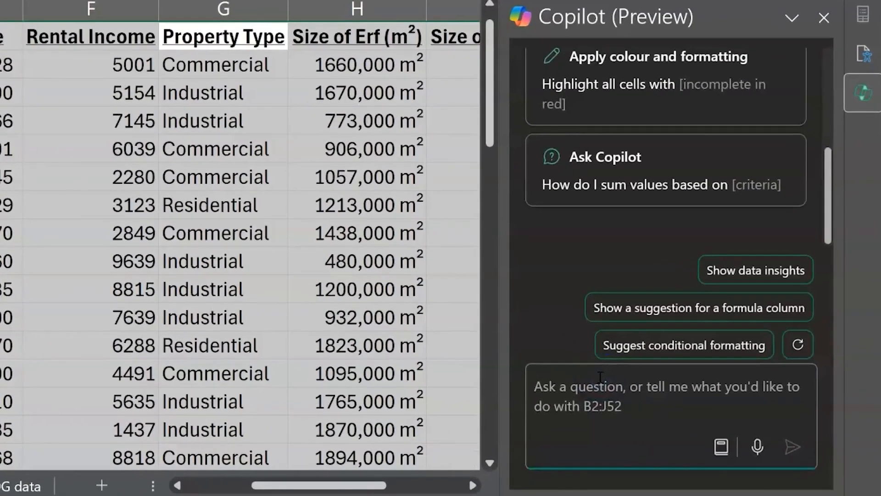
pyautogui.write('Create a pic')
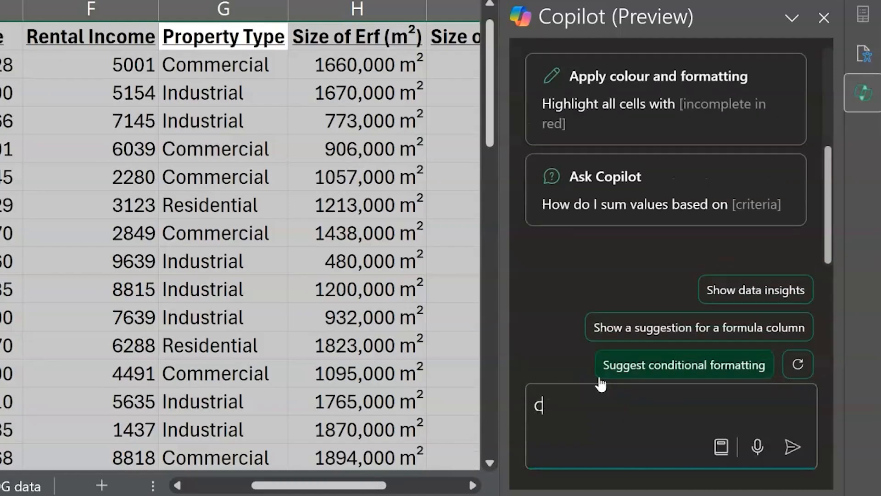
pyautogui.write('ot')
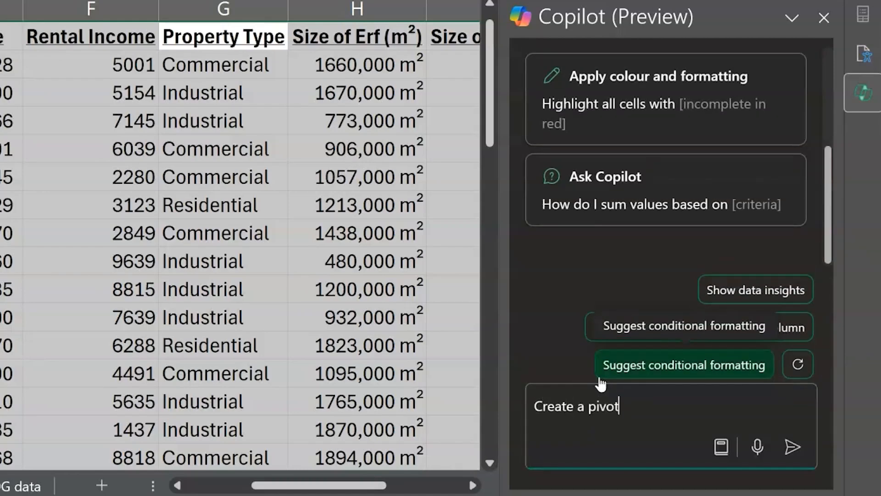
pyautogui.write(' table summarising the matkey')
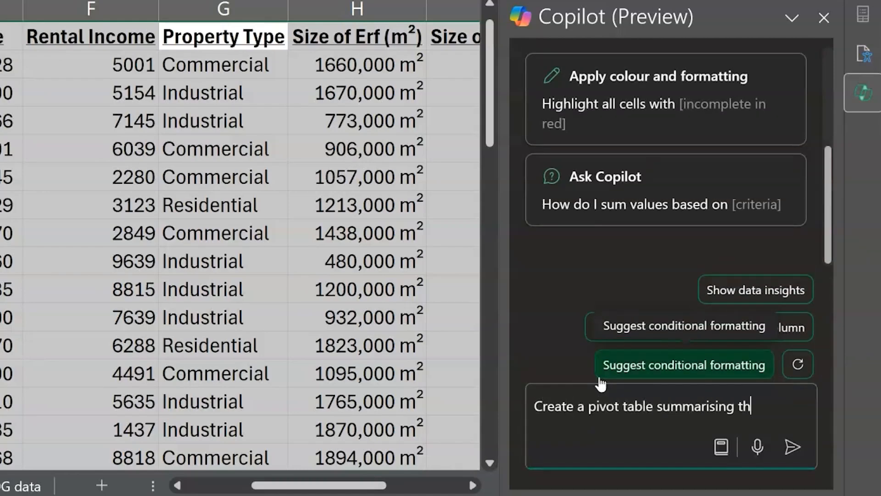
pyautogui.press('BackSpace')
pyautogui.press('BackSpace')
pyautogui.press('BackSpace')
pyautogui.press('BackSpace')
pyautogui.press('BackSpace')
pyautogui.write('rket value by proper')
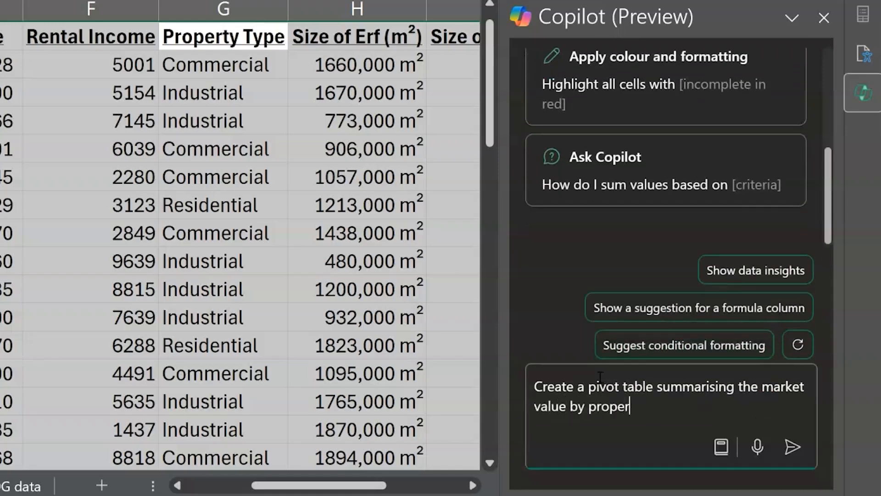
pyautogui.write('ty type')
pyautogui.press('Return')
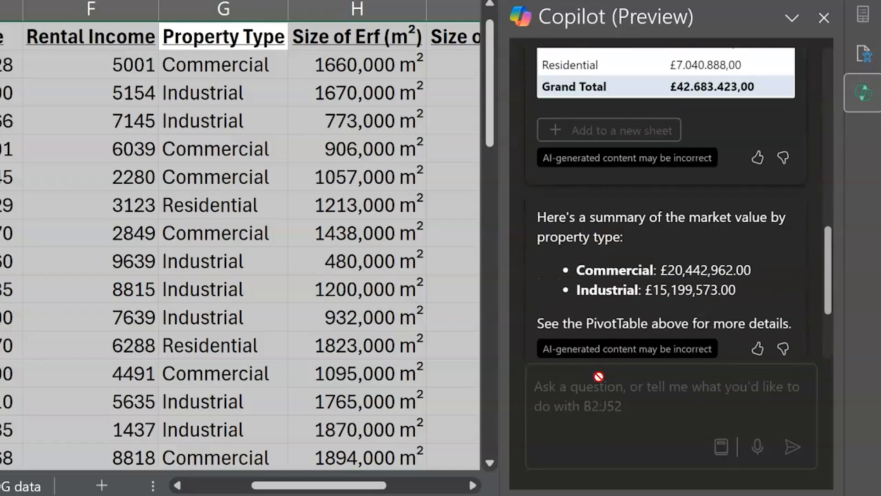
# - Review Copilot's market value PivotTable and add it to a new sheet
pyautogui.scroll(5, 681, 110)
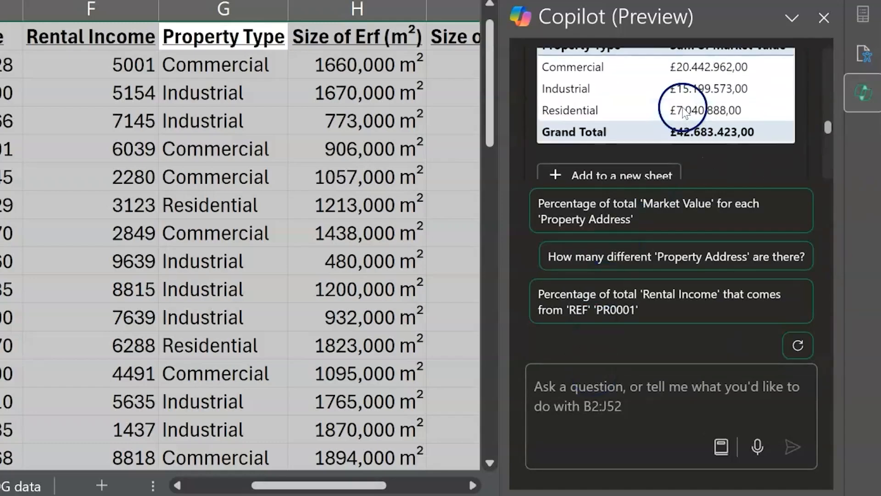
pyautogui.scroll(2, 684, 112)
pyautogui.scroll(-3, 684, 112)
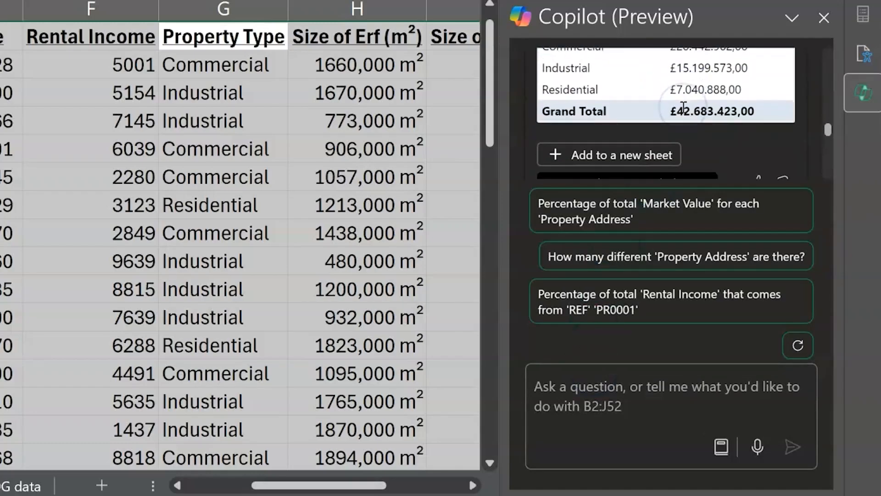
pyautogui.click(629, 158)
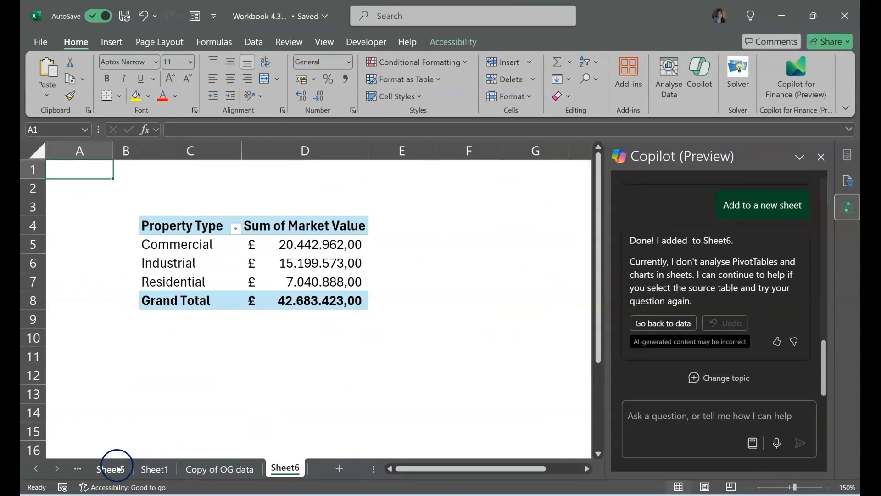
# - In the Sheet5 PivotTable, replace Property Address with Market Value as the values field
pyautogui.click(118, 468)
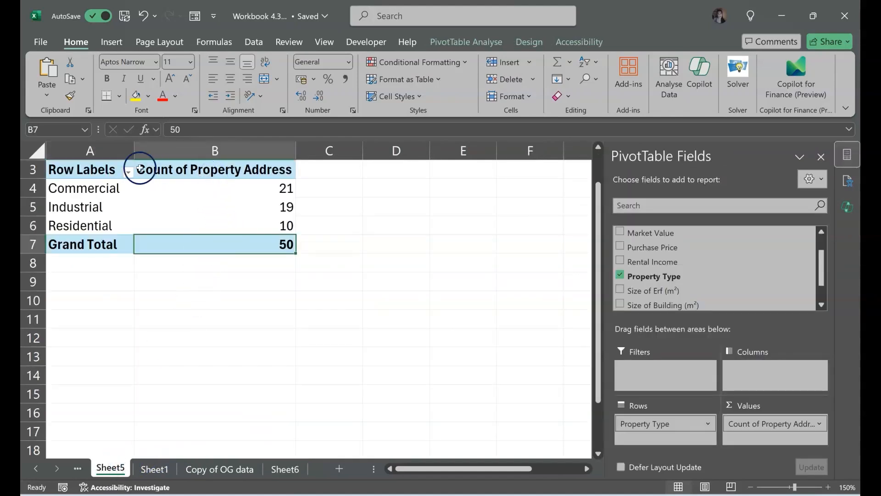
pyautogui.click(72, 178)
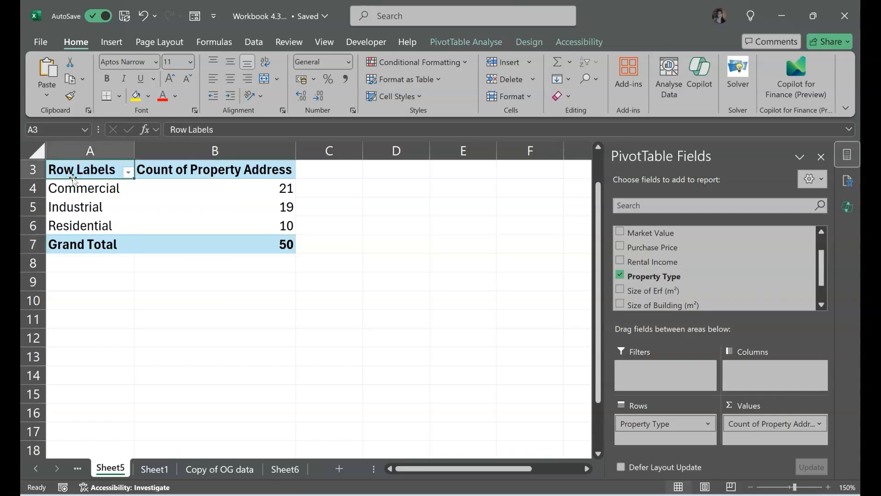
pyautogui.moveTo(798, 433); pyautogui.dragTo(656, 281)
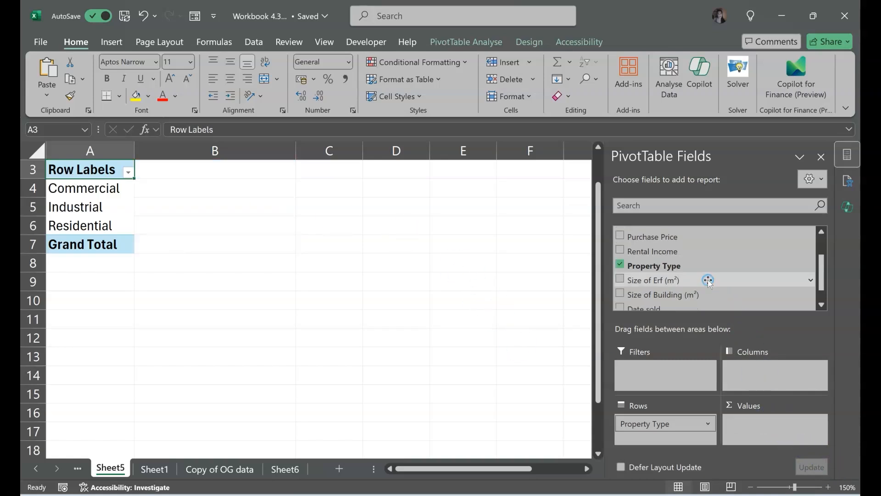
pyautogui.click(821, 231)
pyautogui.click(822, 231)
pyautogui.moveTo(666, 257); pyautogui.dragTo(802, 432)
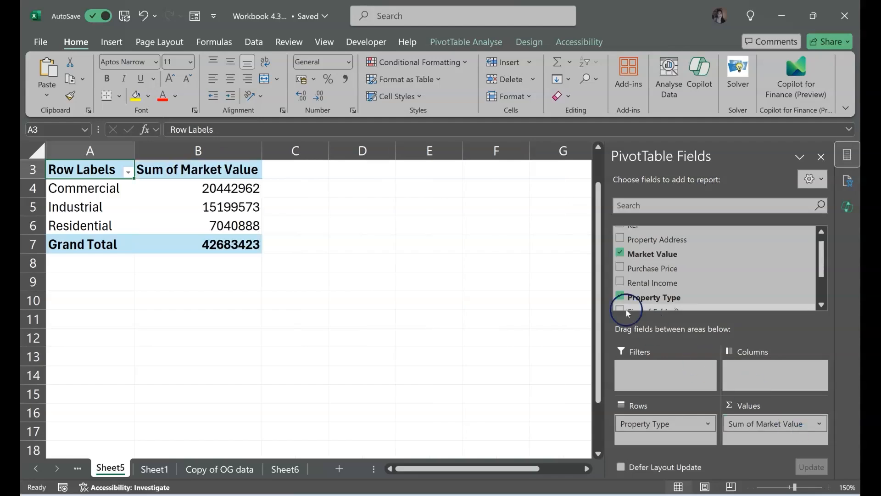
# - Apply the comma number style to the summed market values in B4:B7, including the grand total
pyautogui.click(250, 194)
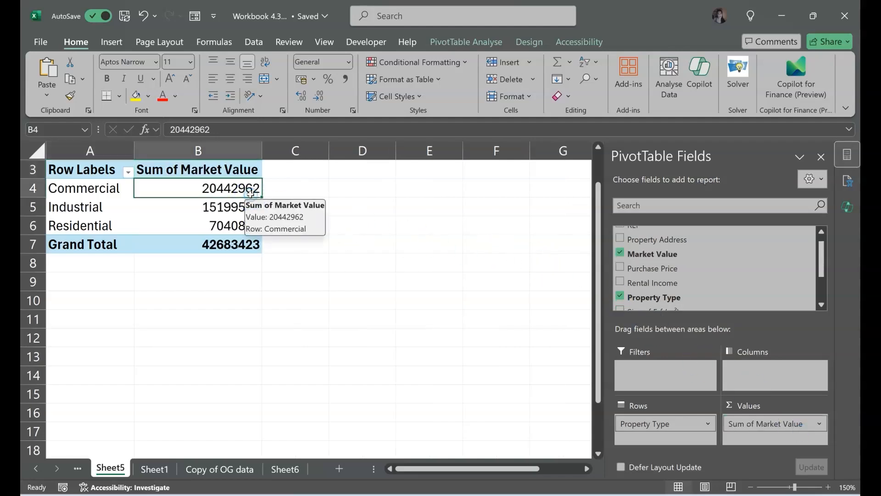
pyautogui.moveTo(250, 193); pyautogui.dragTo(250, 244)
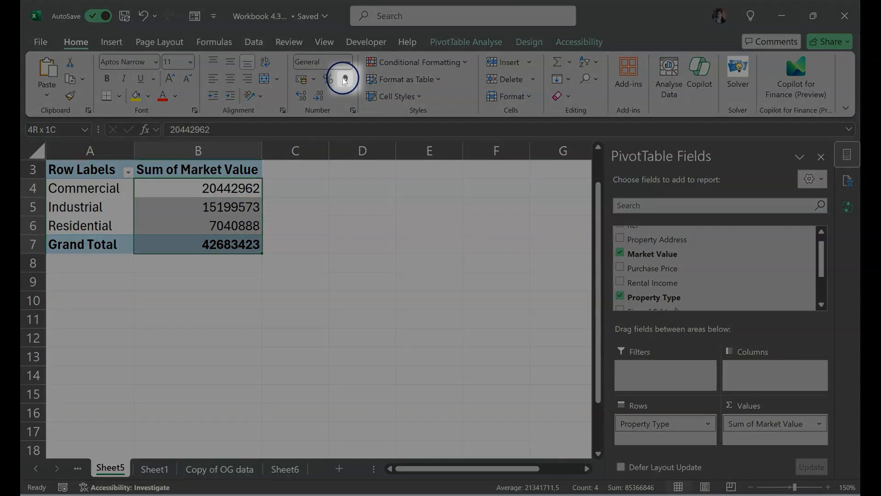
pyautogui.click(345, 79)
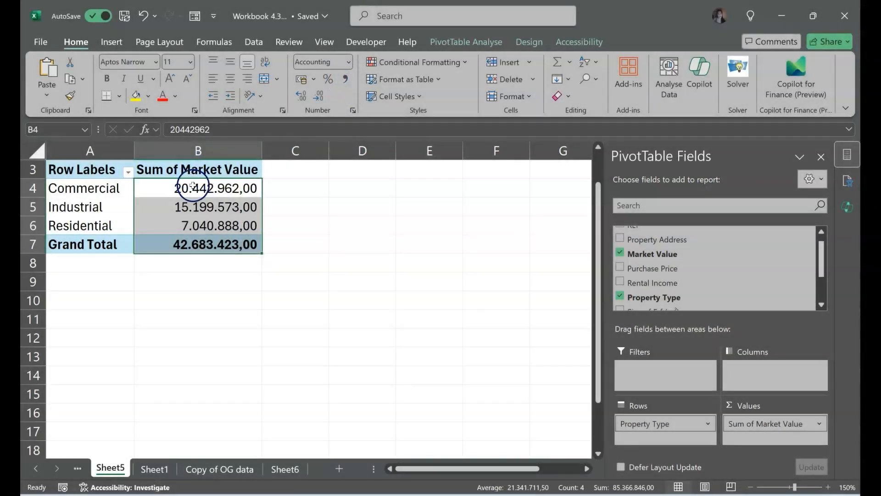
pyautogui.click(194, 187)
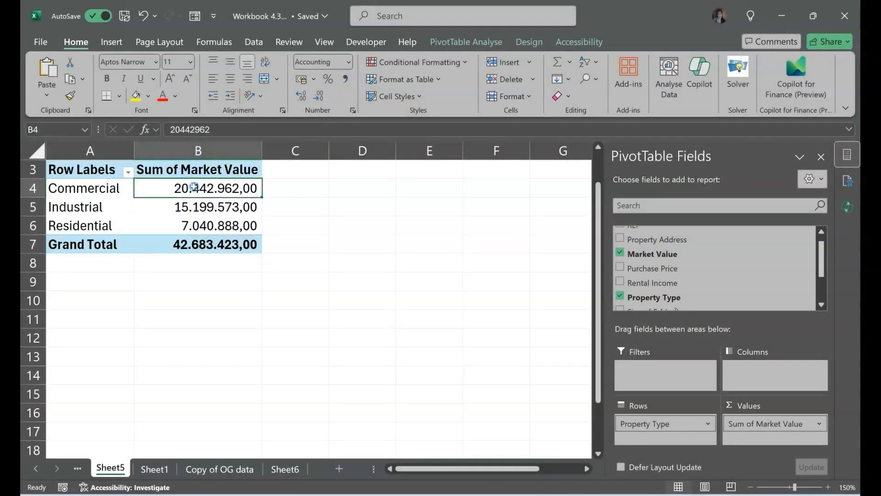
pyautogui.press('Left')
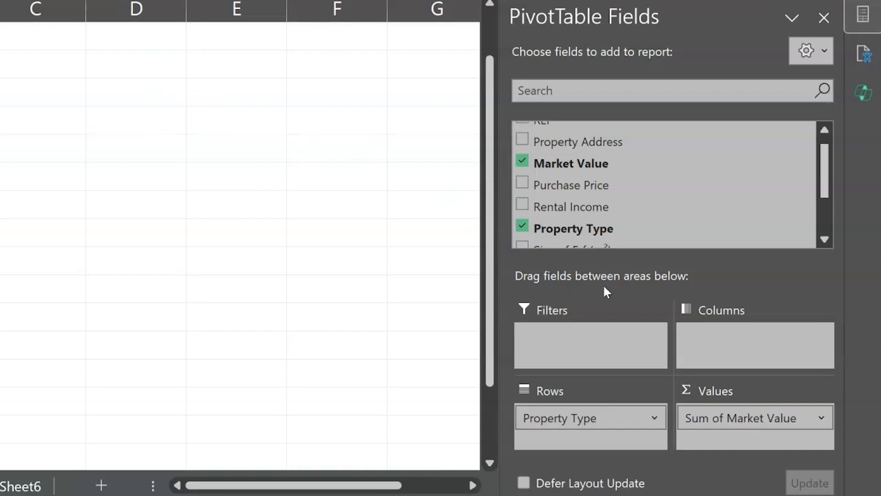
# - In the Sheet5 PivotTable, summarise Market Value by Average instead of Sum, and close the Copilot pane
pyautogui.click(821, 416)
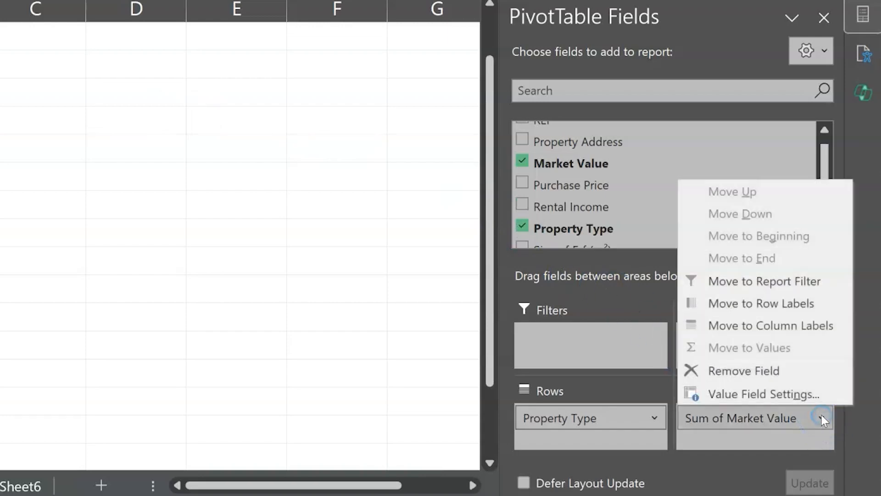
pyautogui.click(801, 395)
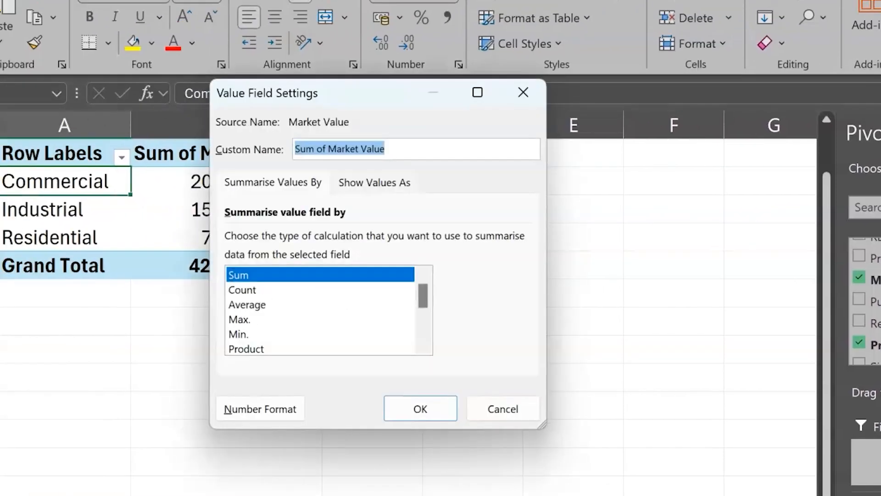
pyautogui.click(244, 307)
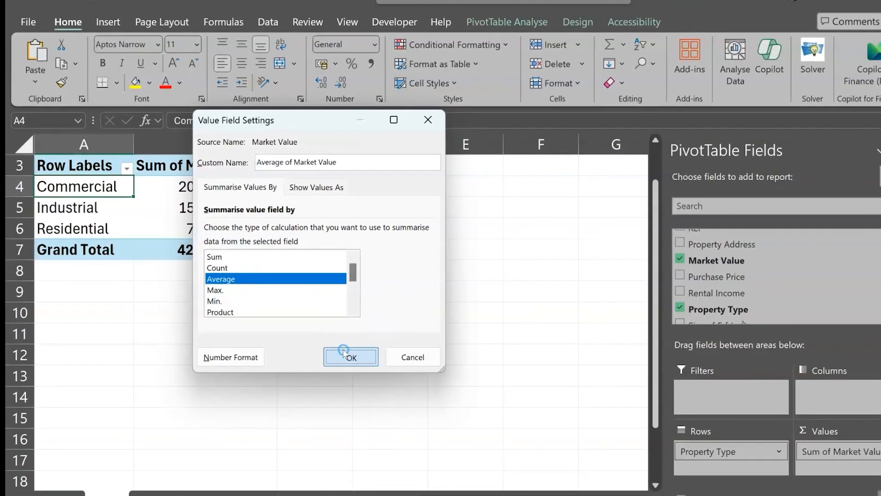
pyautogui.click(350, 356)
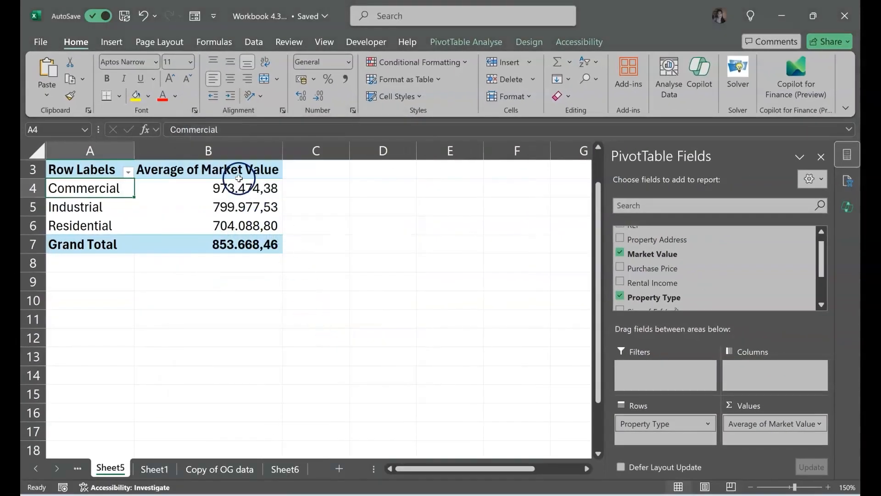
pyautogui.click(253, 182)
pyautogui.press('Right')
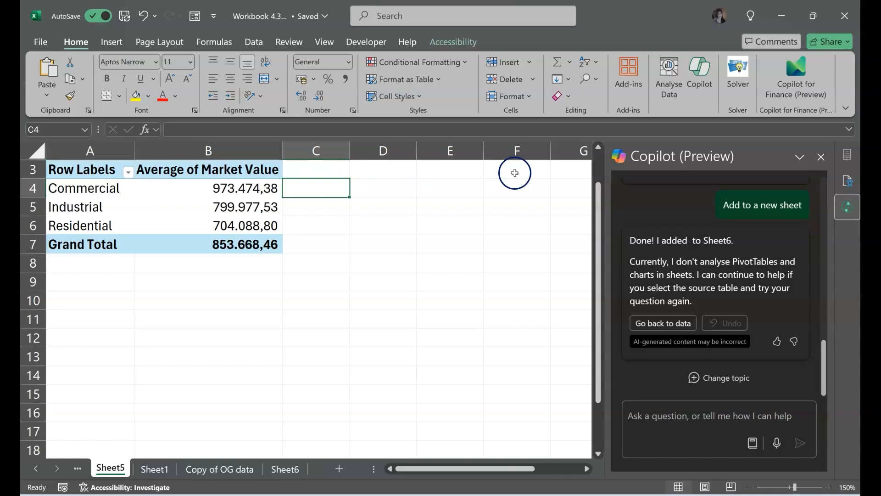
pyautogui.click(842, 217)
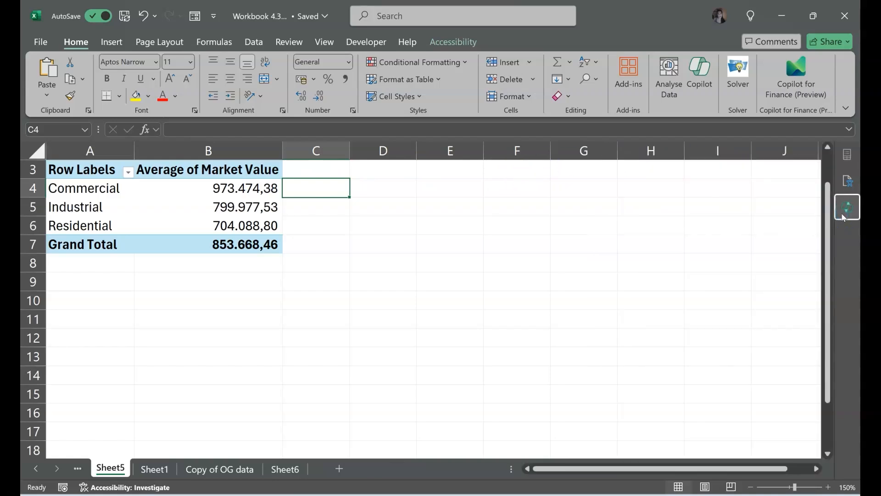
# - Move Property Type from rows to columns in the PivotTable and add Date sold as the row field
pyautogui.click(178, 216)
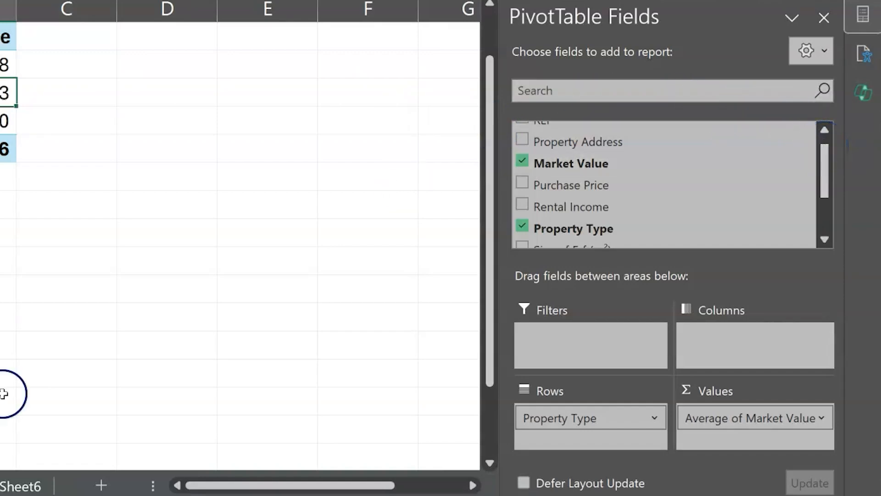
pyautogui.moveTo(562, 418); pyautogui.dragTo(695, 365)
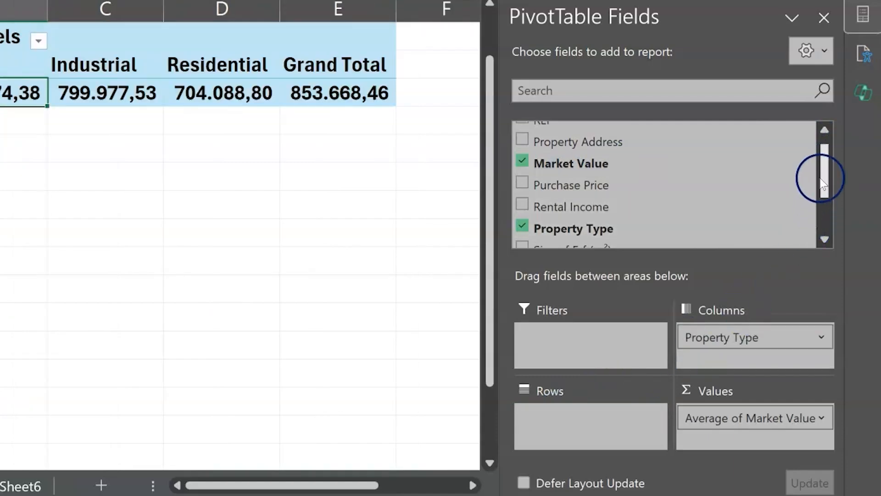
pyautogui.scroll(-3, 819, 174)
pyautogui.moveTo(539, 224); pyautogui.dragTo(599, 430)
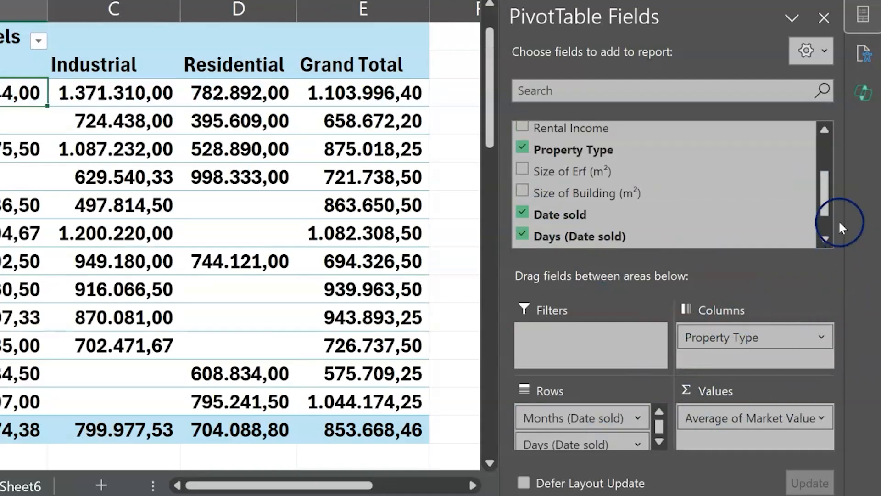
# - Replace Average of Market Value with Purchase Price as the PivotTable's values field
pyautogui.moveTo(715, 417); pyautogui.dragTo(761, 205)
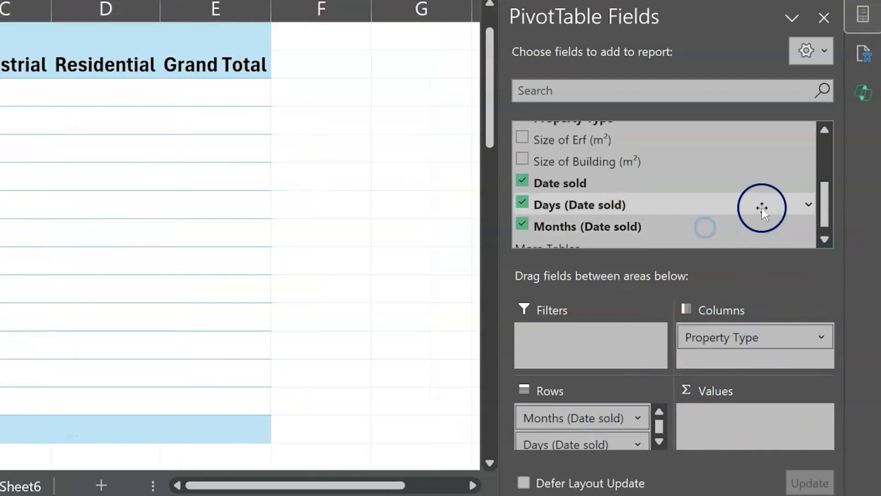
pyautogui.moveTo(825, 195); pyautogui.dragTo(826, 101)
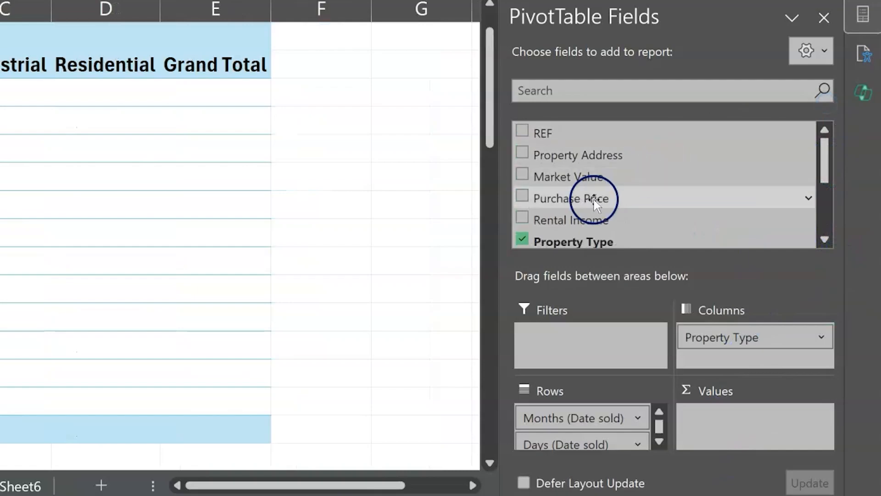
pyautogui.moveTo(595, 198); pyautogui.dragTo(723, 414)
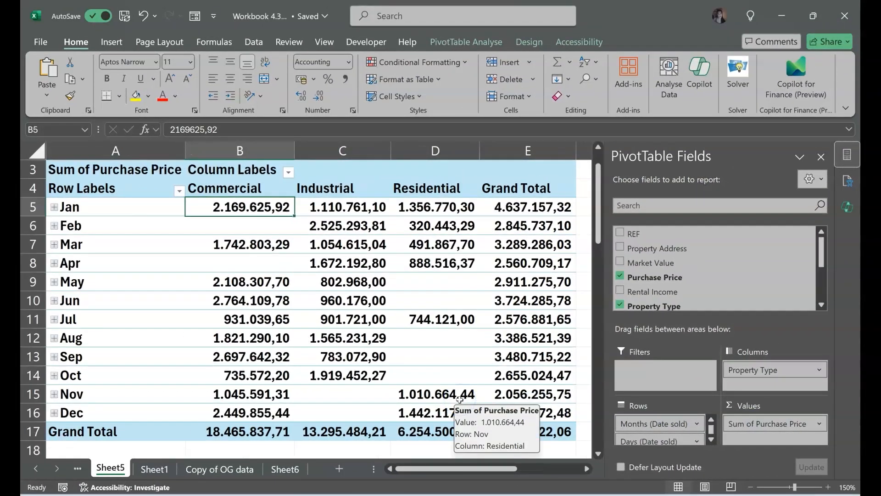
# - Examine the purchase price sums by month and property type, including the whole Residential column
pyautogui.click(94, 207)
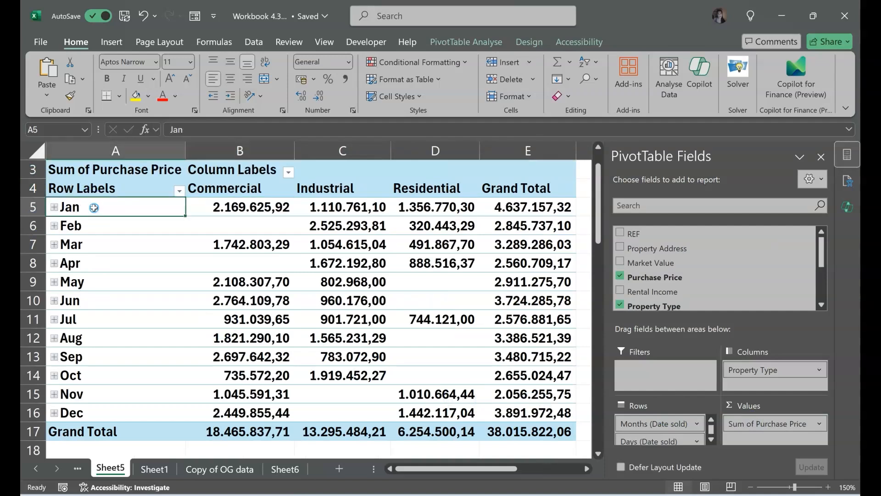
pyautogui.press('Down')
pyautogui.press('Down')
pyautogui.press('Down')
pyautogui.press('Down')
pyautogui.press('Down')
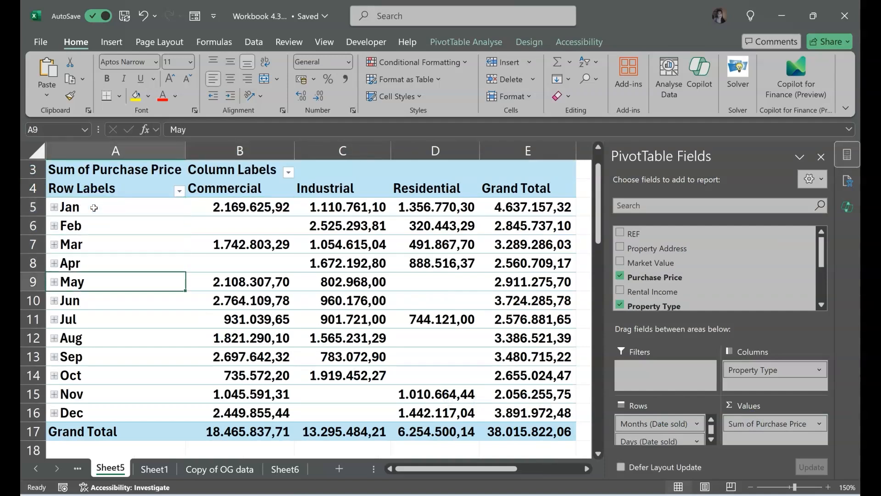
pyautogui.press('Down')
pyautogui.press('Down')
pyautogui.press('Down')
pyautogui.press('Down')
pyautogui.press('Down')
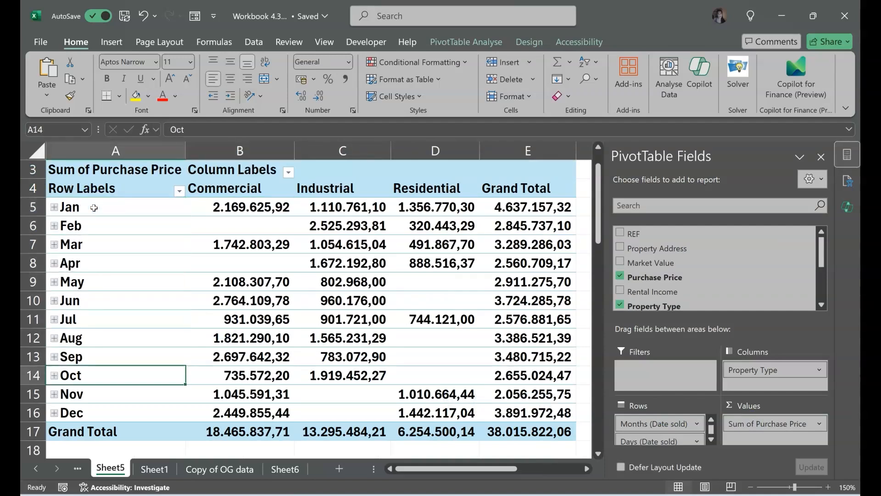
pyautogui.press('Down')
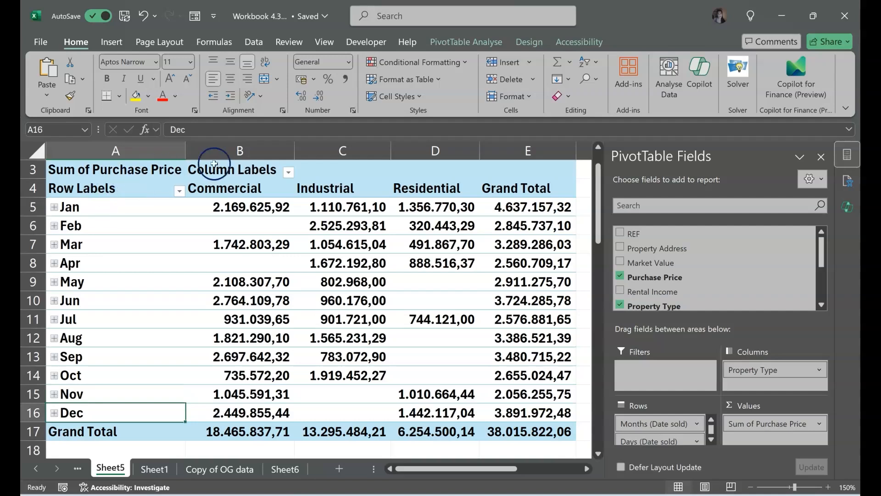
pyautogui.moveTo(360, 203)
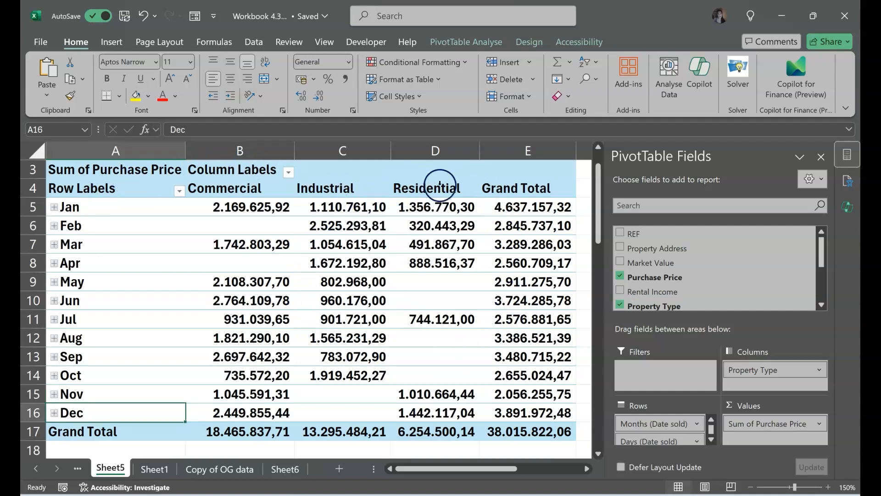
pyautogui.moveTo(504, 199)
pyautogui.click(447, 153)
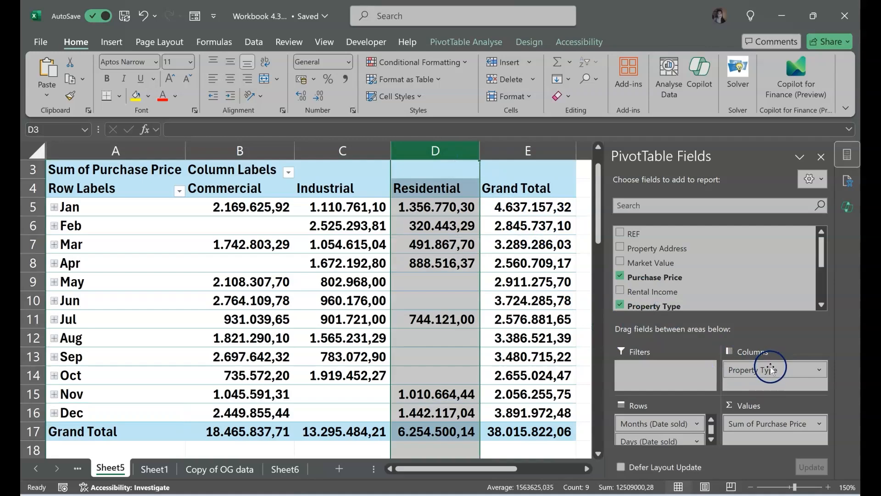
# - Move Property Type from columns to the report filter and filter the PivotTable to Residential
pyautogui.moveTo(771, 369); pyautogui.dragTo(675, 367)
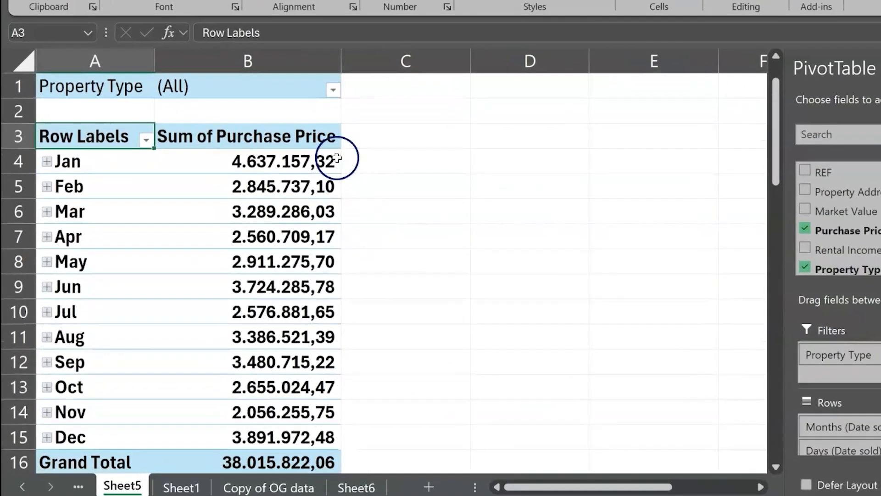
pyautogui.click(334, 89)
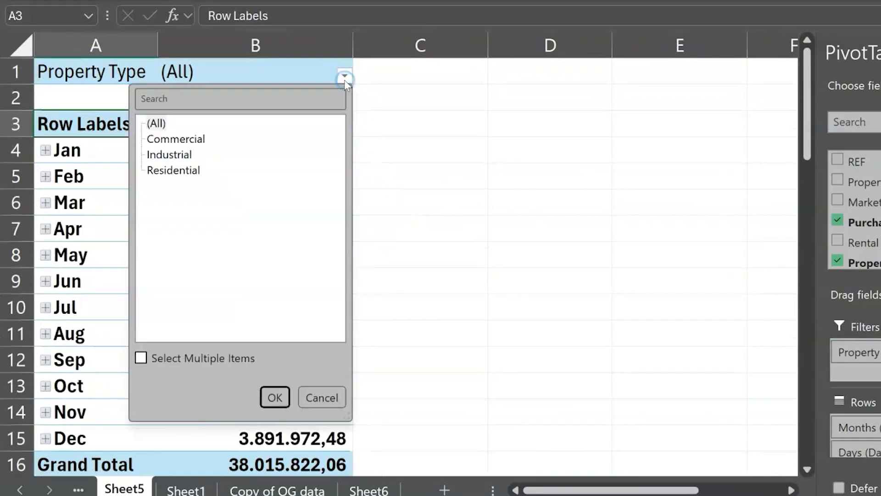
pyautogui.click(173, 168)
pyautogui.click(275, 396)
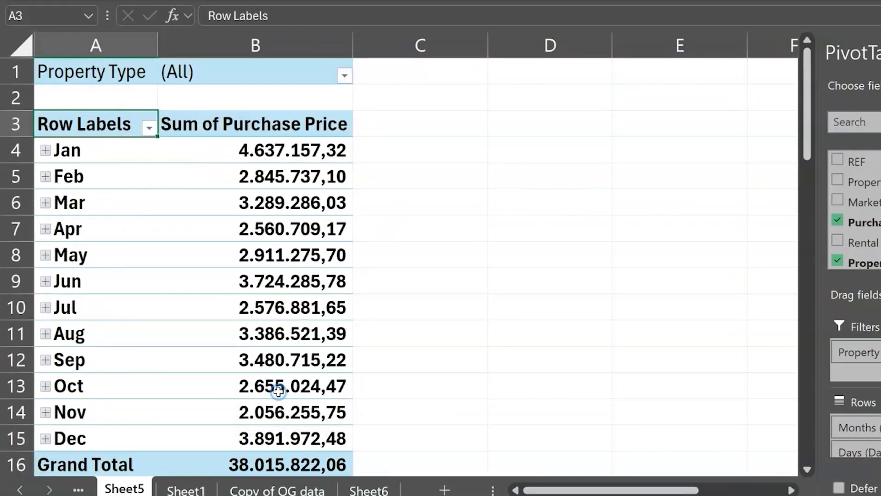
# - Sort the Residential months by their summed purchase price from largest to smallest
pyautogui.click(98, 158)
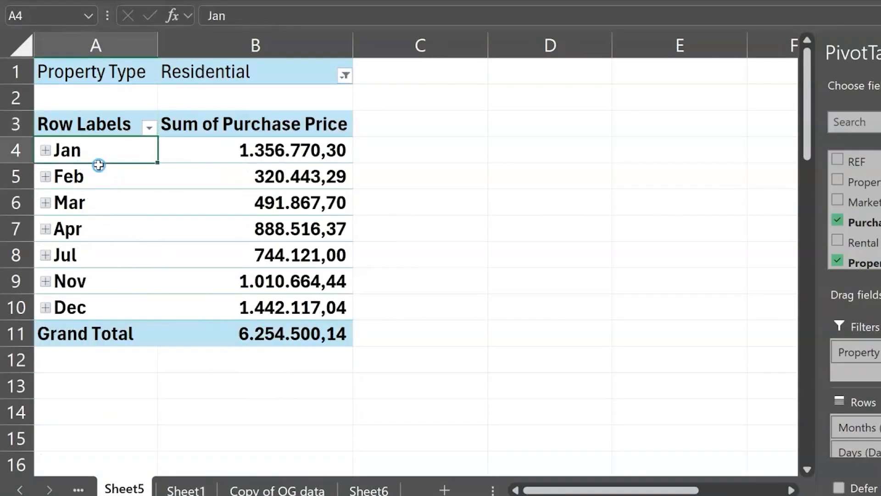
pyautogui.moveTo(98, 165); pyautogui.dragTo(123, 327)
pyautogui.click(280, 154)
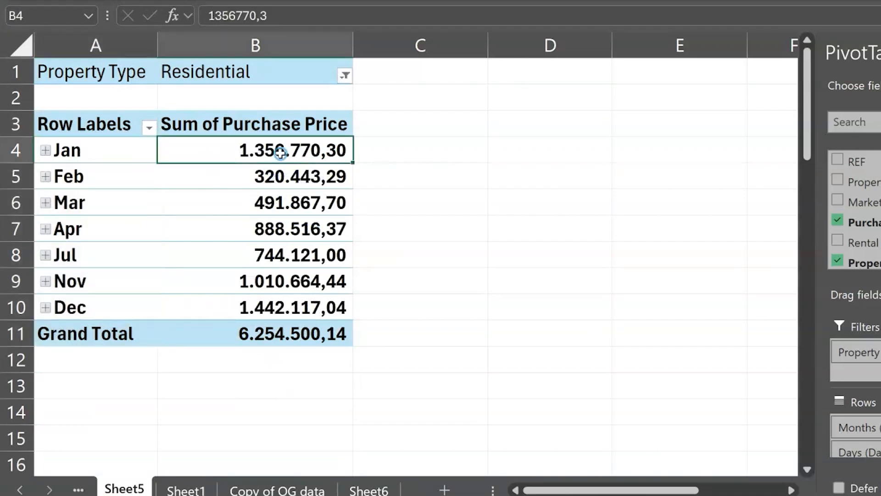
pyautogui.moveTo(280, 153)
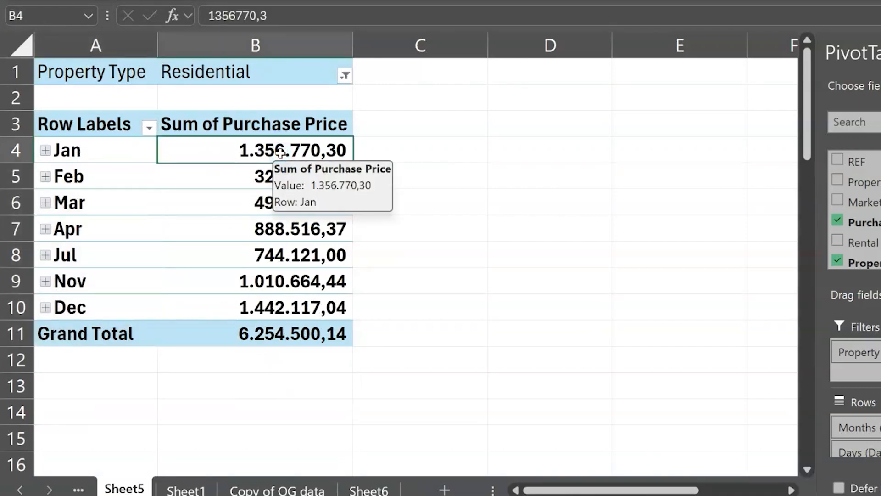
pyautogui.rightClick(280, 153)
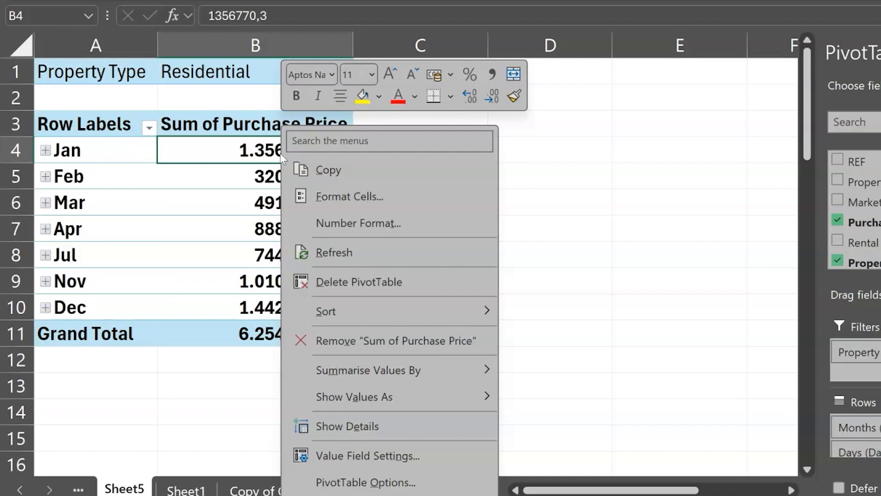
pyautogui.moveTo(418, 316)
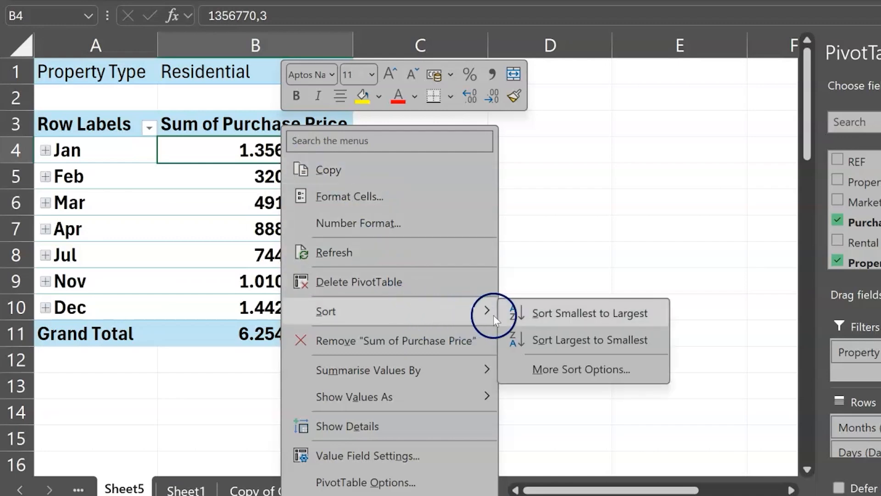
pyautogui.click(546, 331)
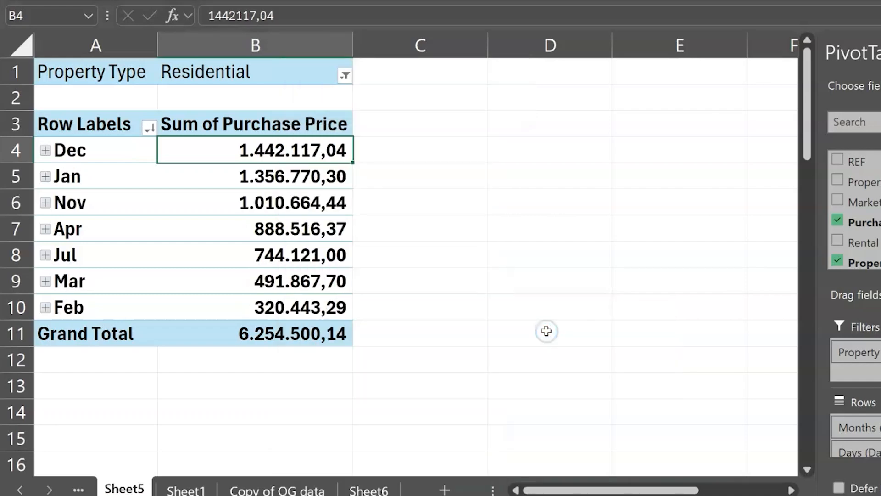
# - Check the top-ranked month and its purchase price sum, and close the Copilot pane
pyautogui.click(89, 151)
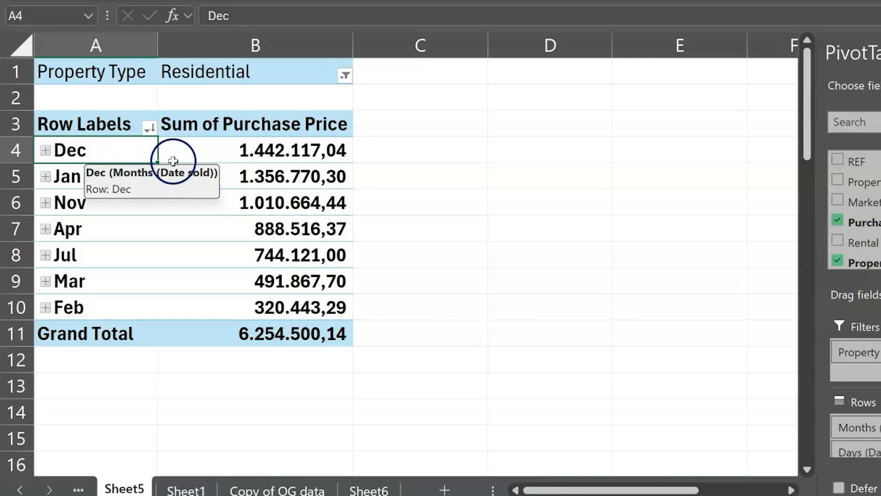
pyautogui.click(273, 155)
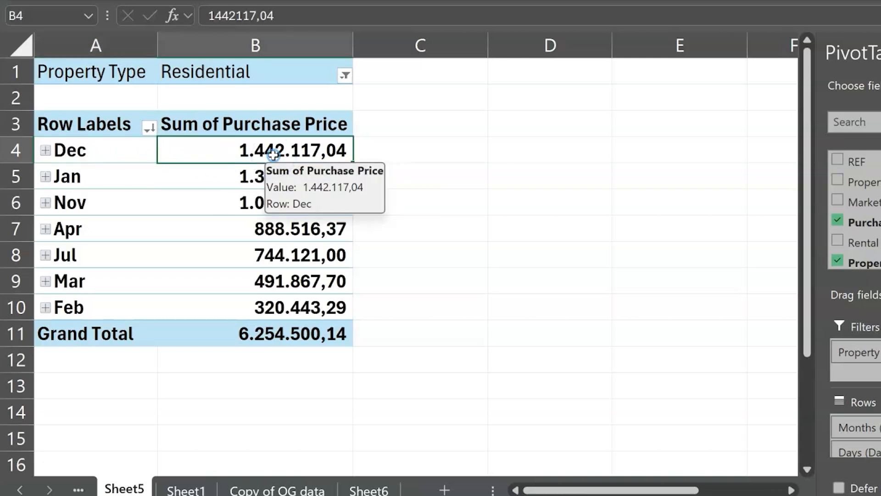
pyautogui.click(446, 151)
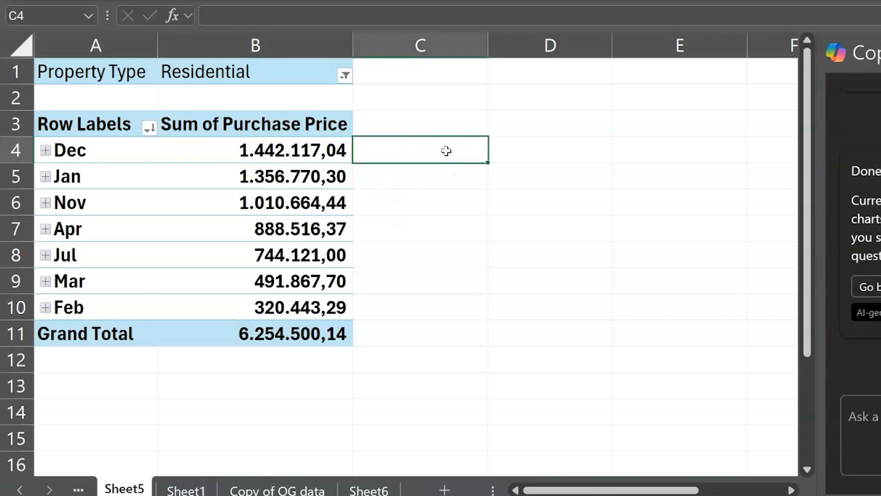
pyautogui.click(880, 53)
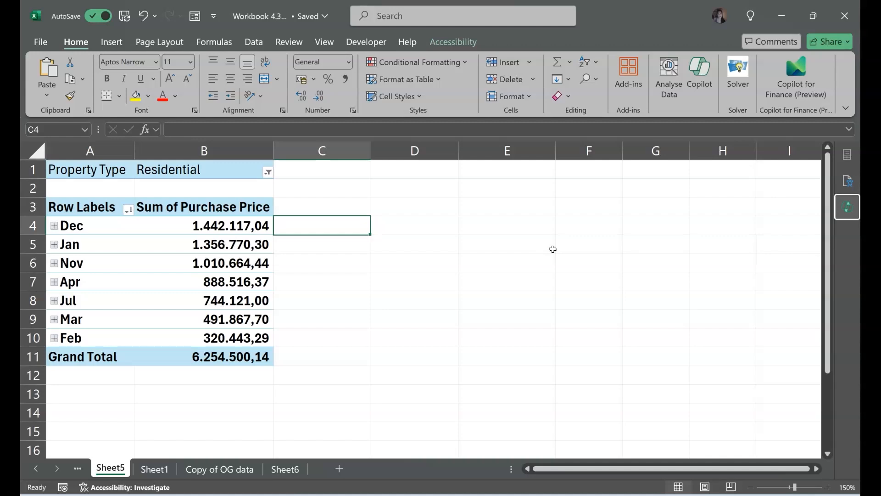
pyautogui.moveTo(553, 249); pyautogui.dragTo(356, 239)
pyautogui.click(356, 238)
pyautogui.click(318, 242)
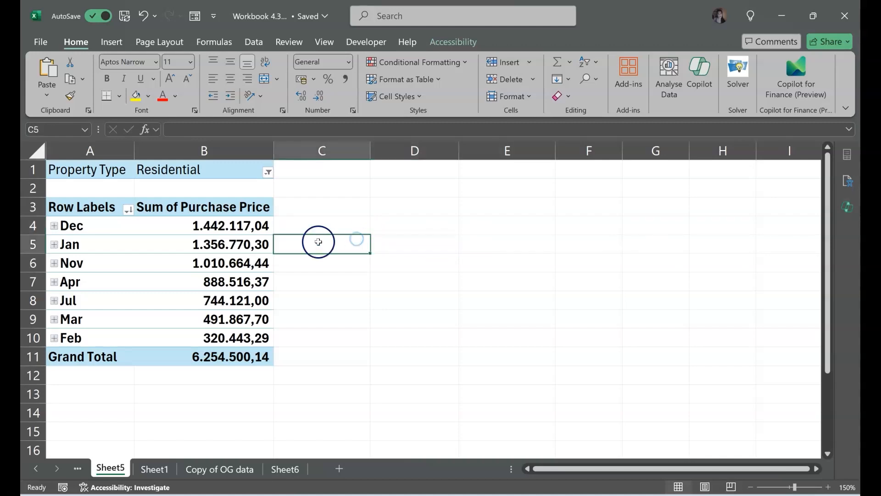
# - Apply the Medium PivotTable style with a bright blue header row and light blue body rows
pyautogui.click(222, 264)
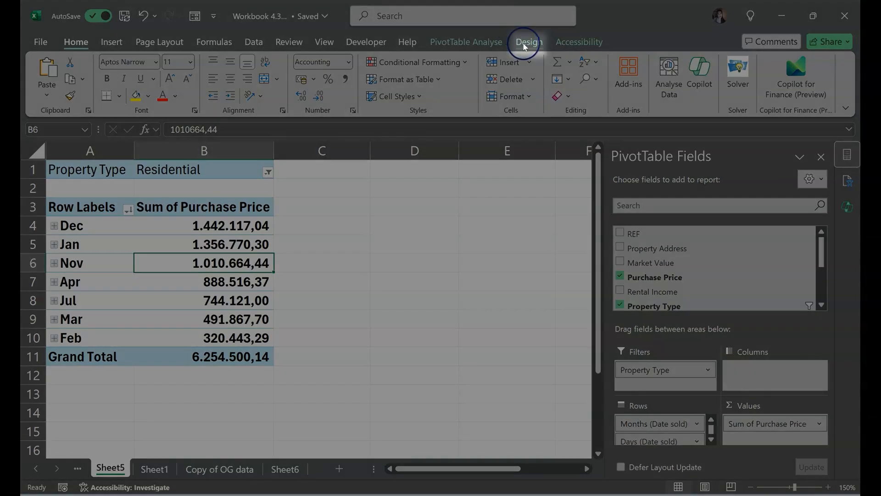
pyautogui.click(526, 44)
pyautogui.click(670, 92)
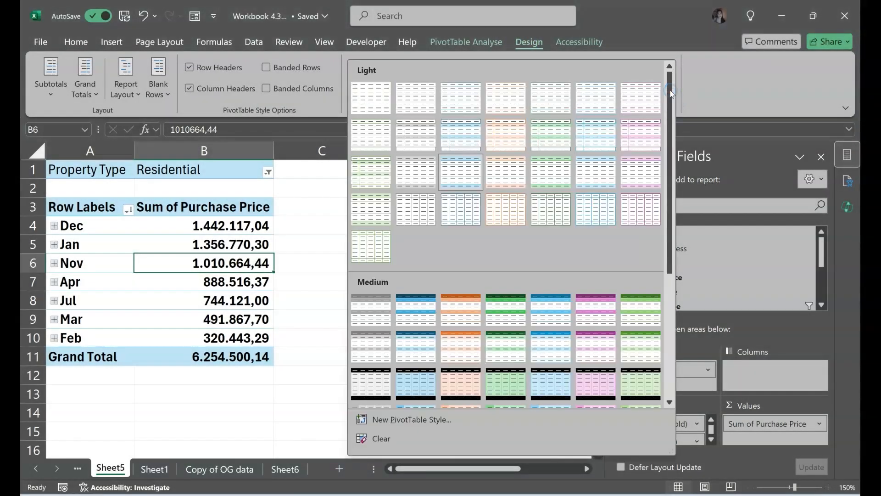
pyautogui.click(559, 345)
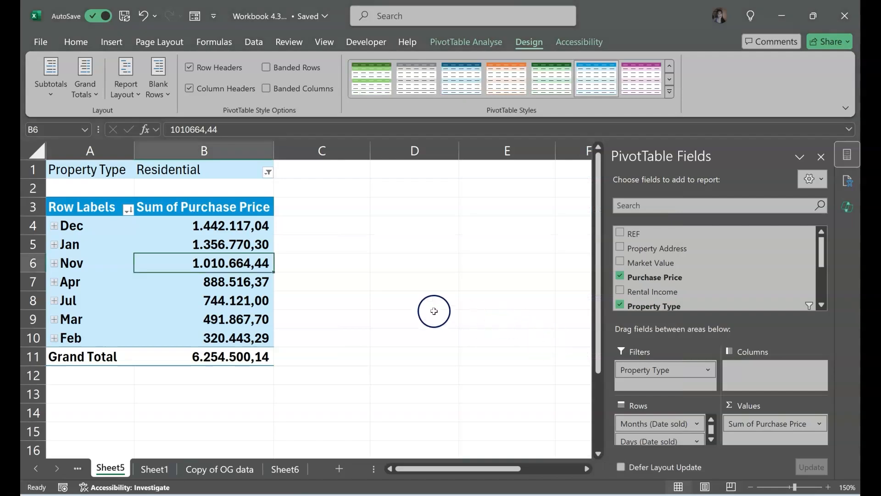